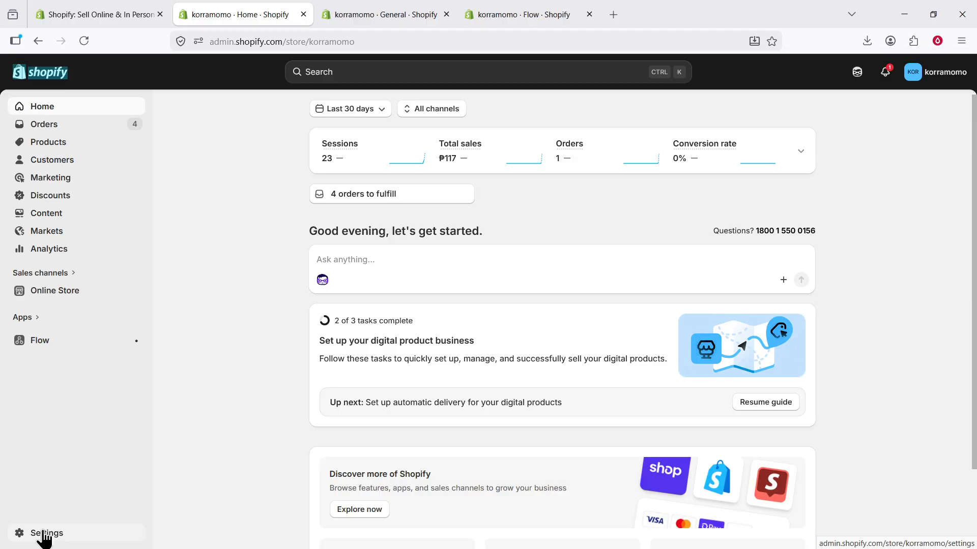
# Launch the Flow app from the store's installed apps to reach its Workflows list.
pyautogui.click(45, 535)
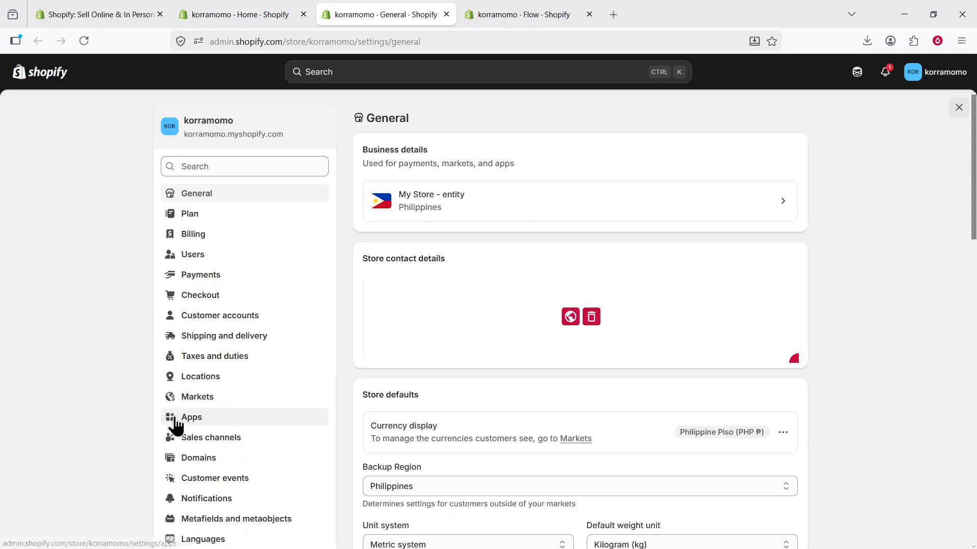
pyautogui.click(175, 423)
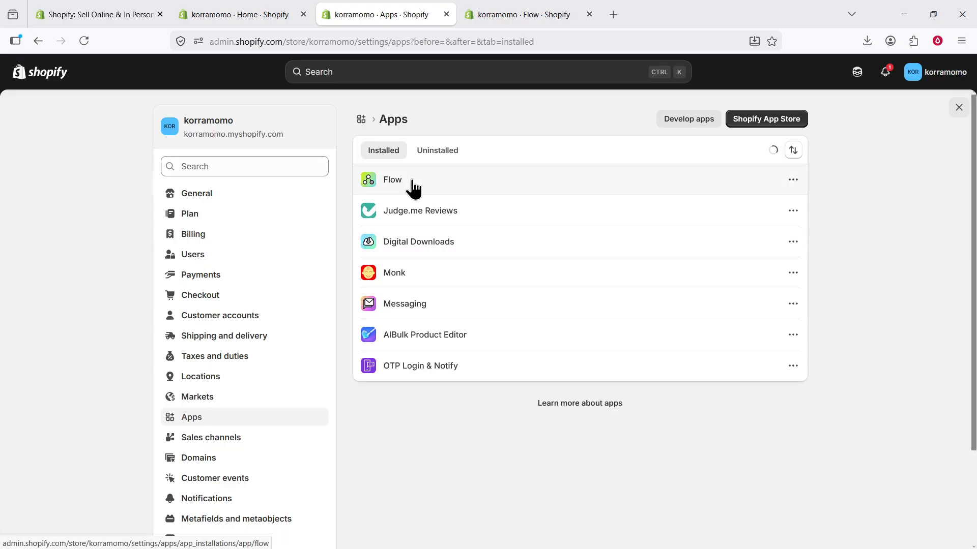
pyautogui.click(687, 192)
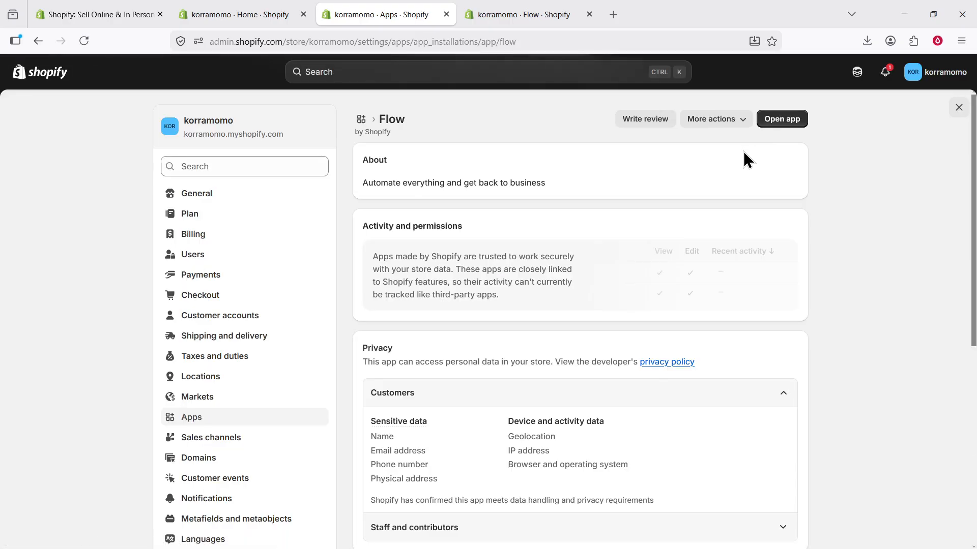
pyautogui.click(778, 122)
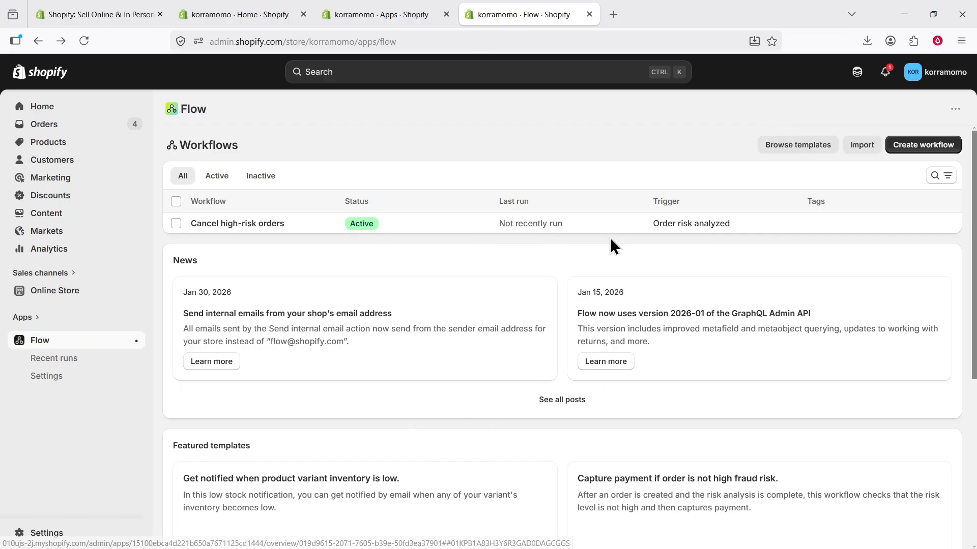
# Create a draft workflow named New Workflow and bring up its trigger choices.
pyautogui.click(928, 146)
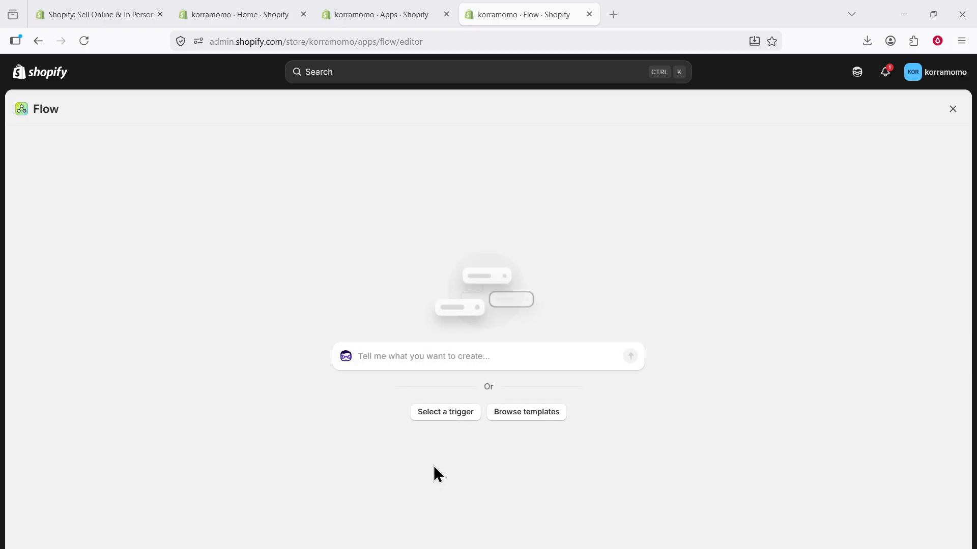
pyautogui.click(446, 413)
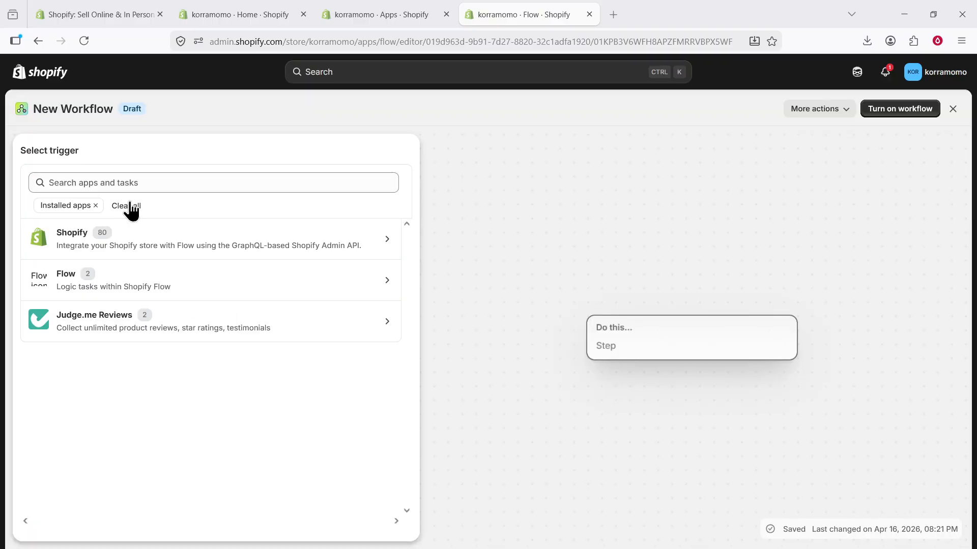
# Set Order created as the workflow trigger and add a next step below it.
pyautogui.click(131, 183)
pyautogui.write('Order created')
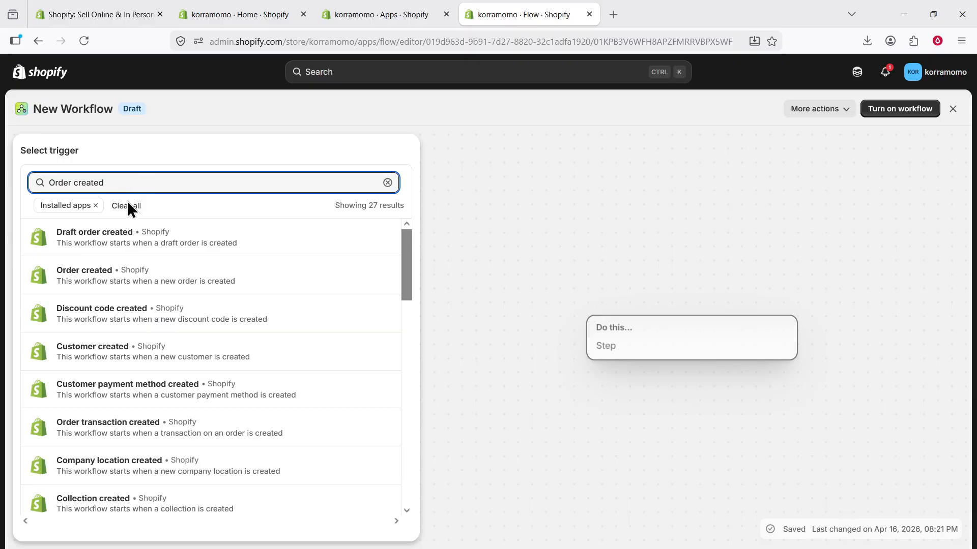
pyautogui.click(130, 277)
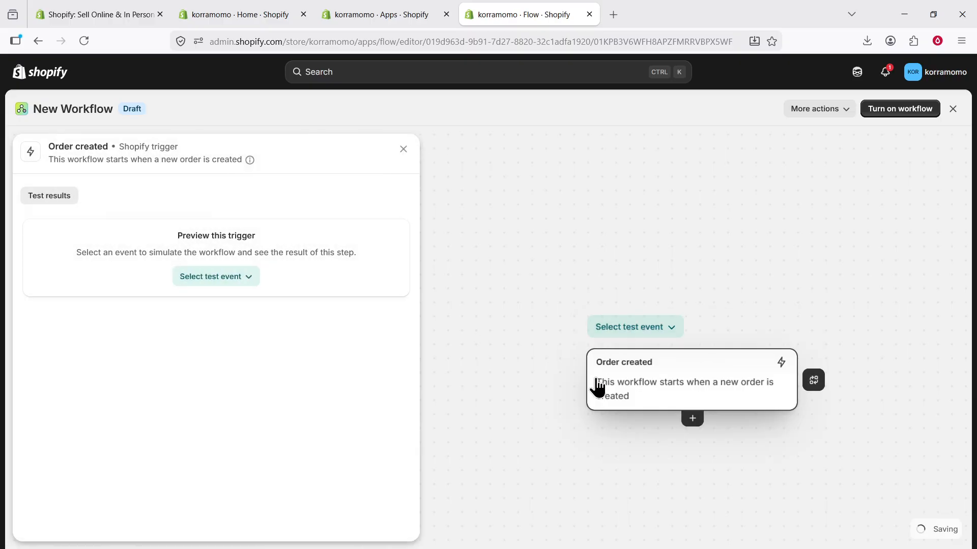
pyautogui.scroll(-1, 630, 473)
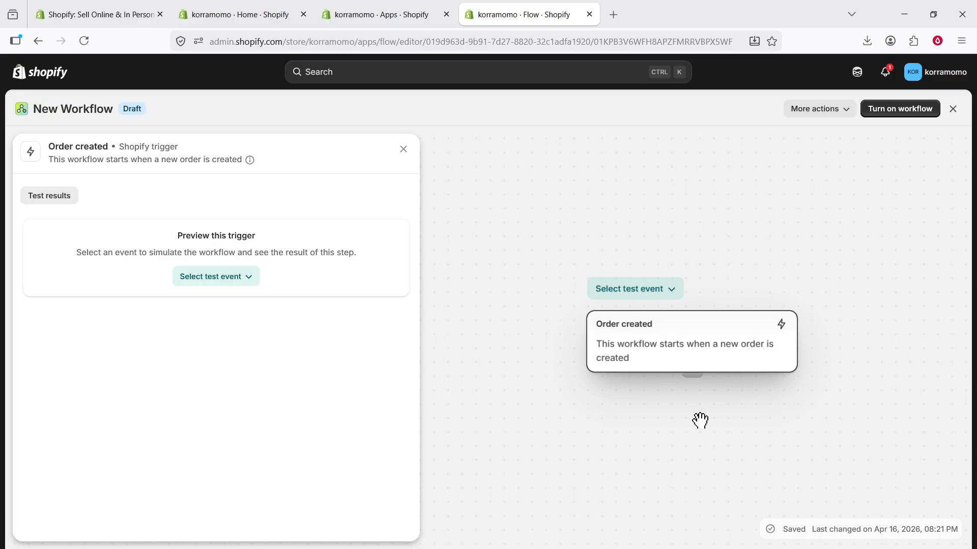
pyautogui.click(693, 380)
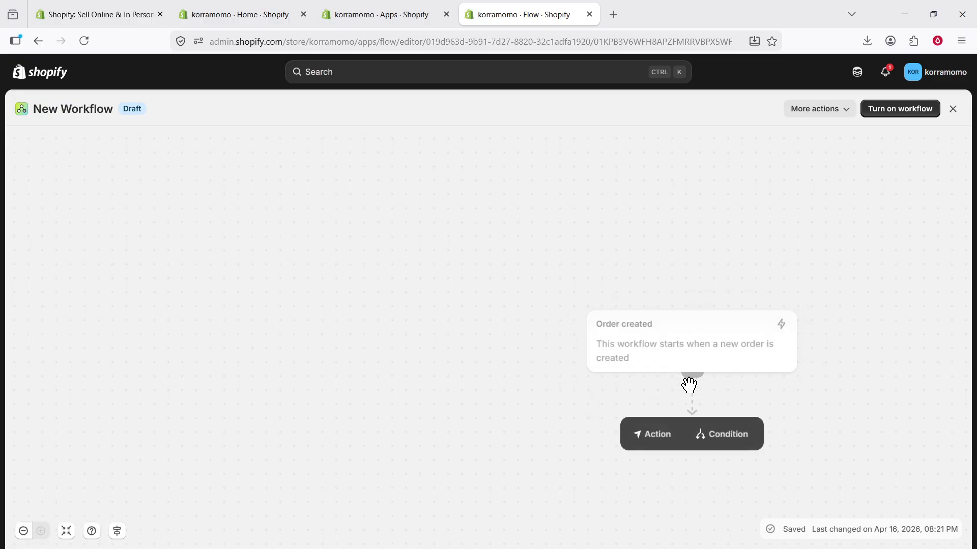
# Add a condition that the customer's amountSpent amount equals 50, then add a True-branch step.
pyautogui.click(724, 436)
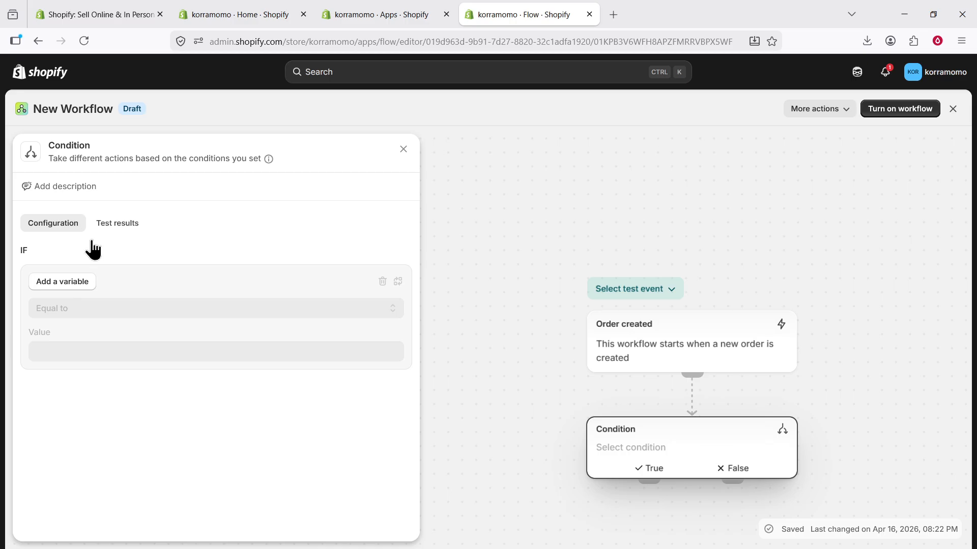
pyautogui.click(65, 280)
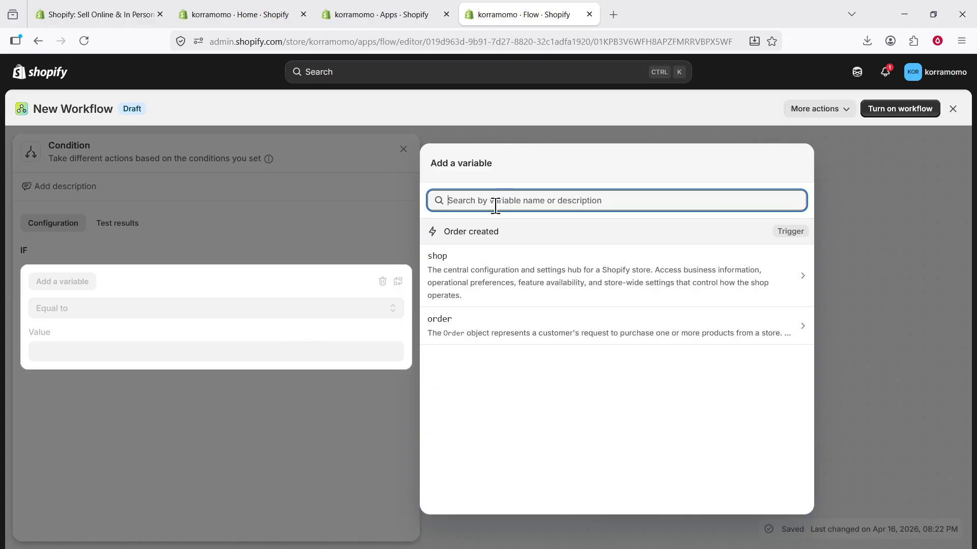
pyautogui.write('amoun')
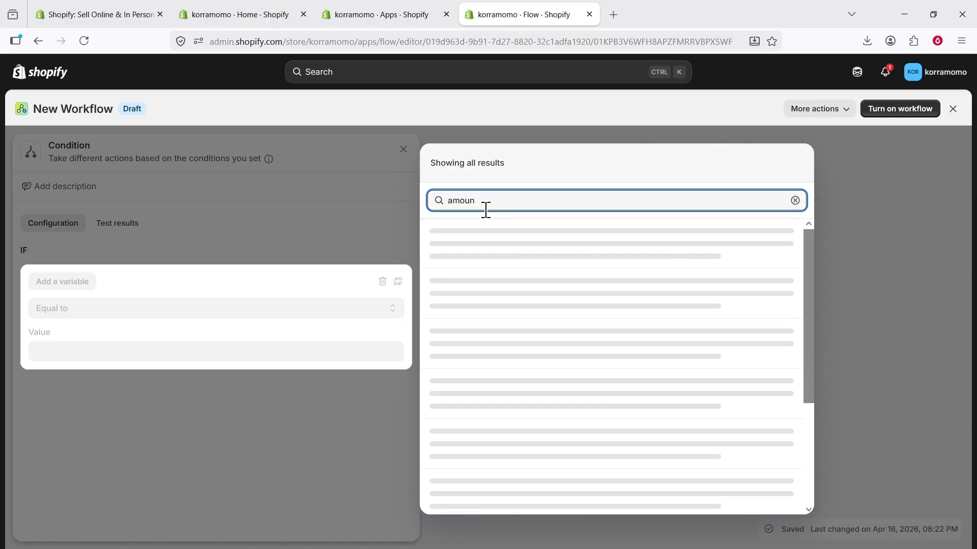
pyautogui.write('t')
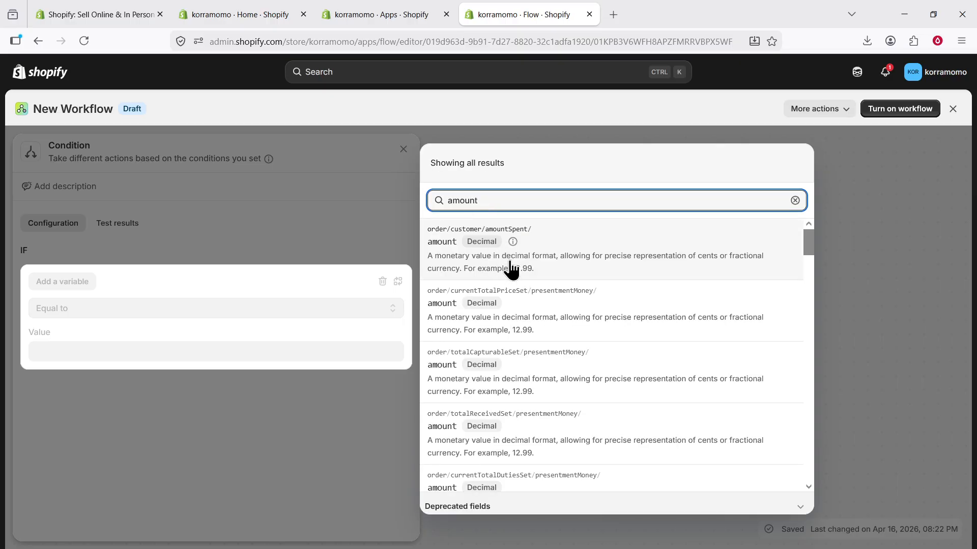
pyautogui.click(467, 275)
pyautogui.click(128, 363)
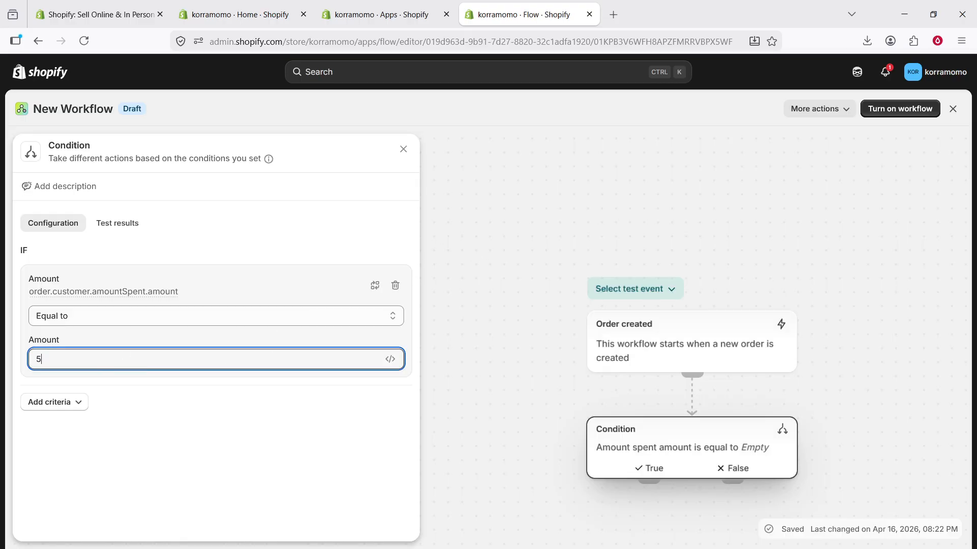
pyautogui.click(289, 453)
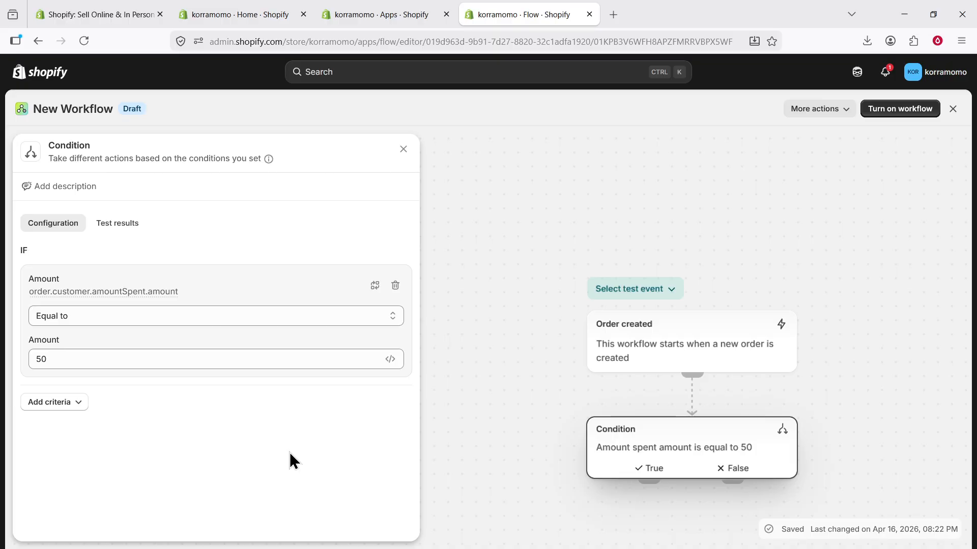
pyautogui.click(649, 486)
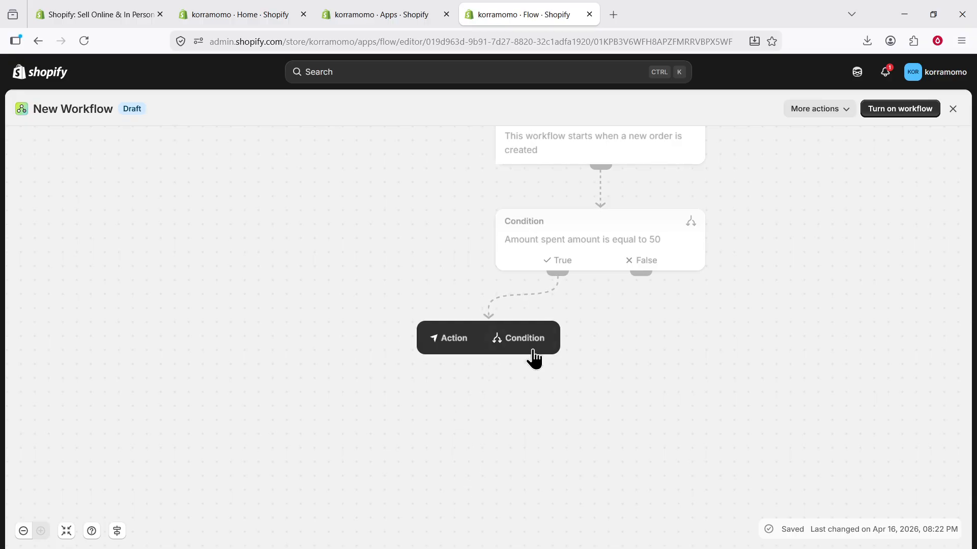
# Add a Send Admin API request action and filter its mutations to discountCodeBasicCreate.
pyautogui.click(457, 339)
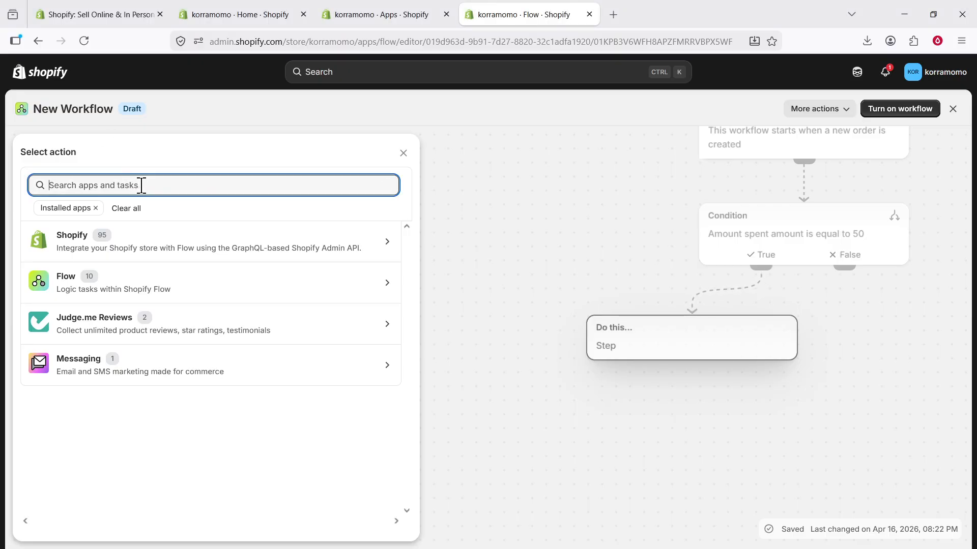
pyautogui.write('Send Admin API request')
pyautogui.click(131, 229)
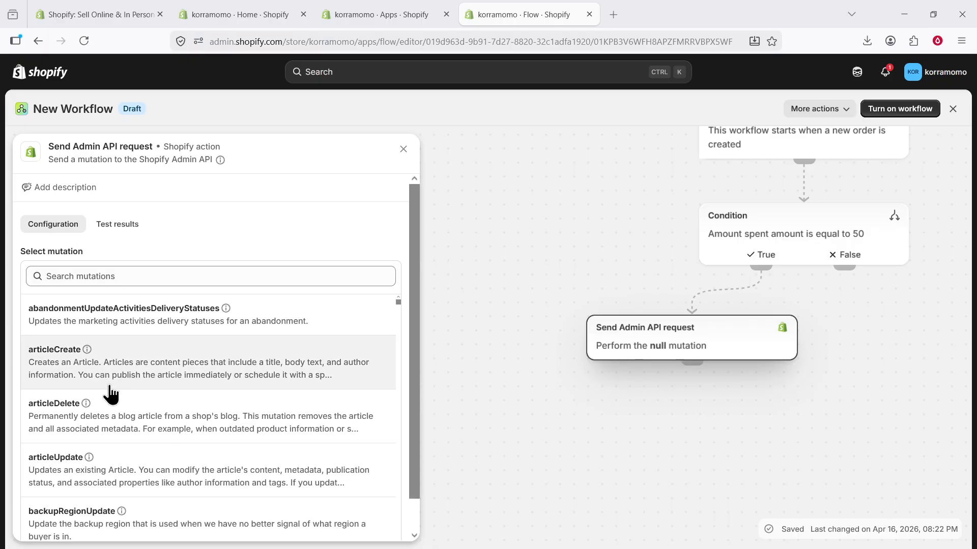
pyautogui.scroll(-2, 109, 394)
pyautogui.scroll(2, 101, 356)
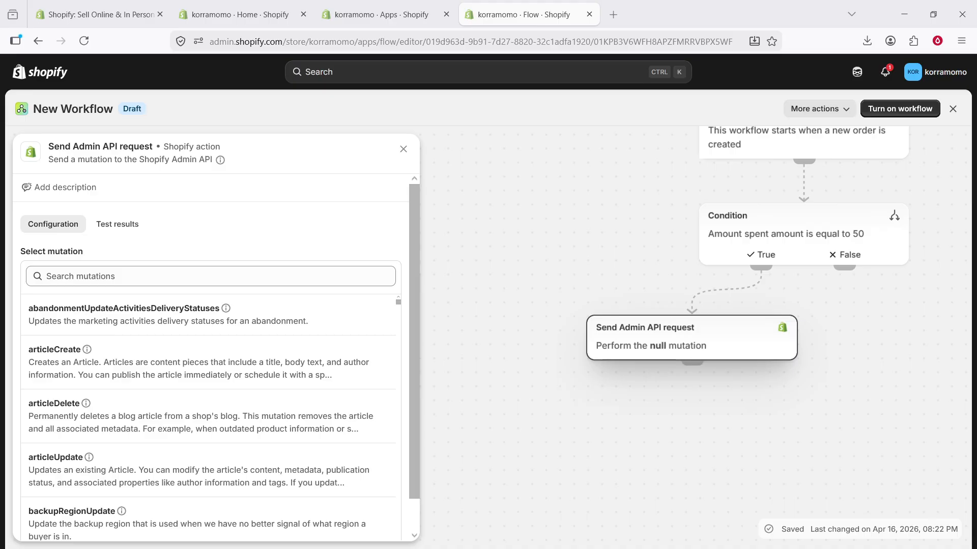
pyautogui.click(137, 277)
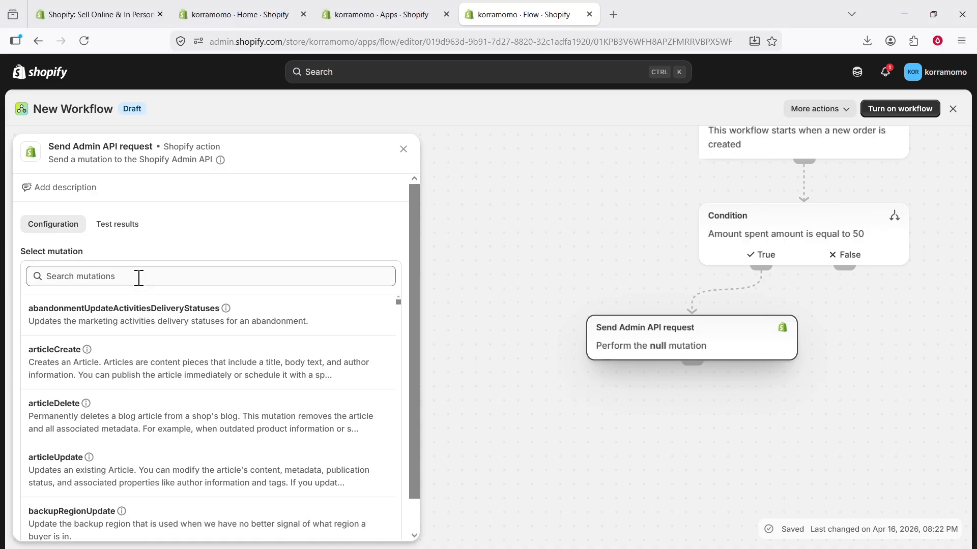
pyautogui.write('discountCodeBasicCreate')
# Select the discountCodeBasicCreate mutation and replace its default inputs with the custom discount JSON.
pyautogui.click(121, 334)
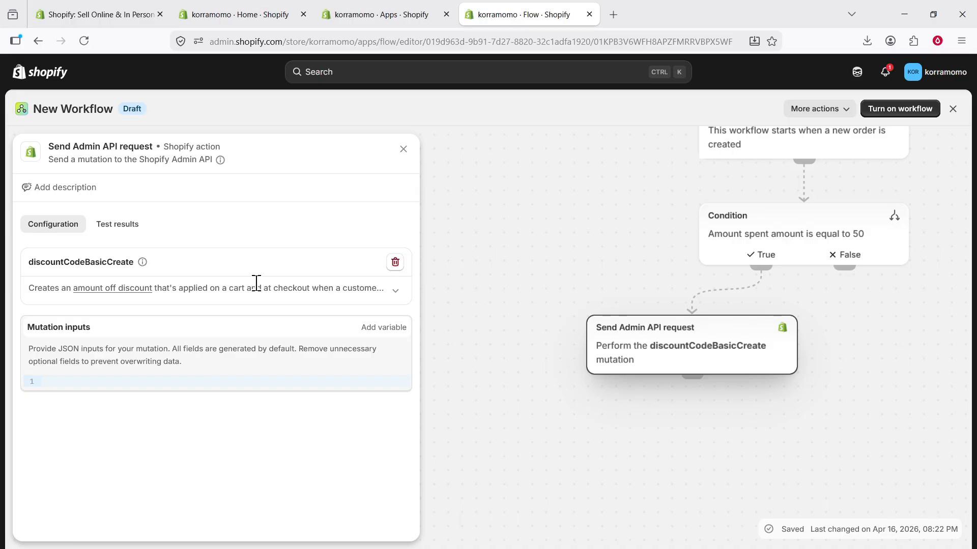
pyautogui.scroll(-2, 206, 442)
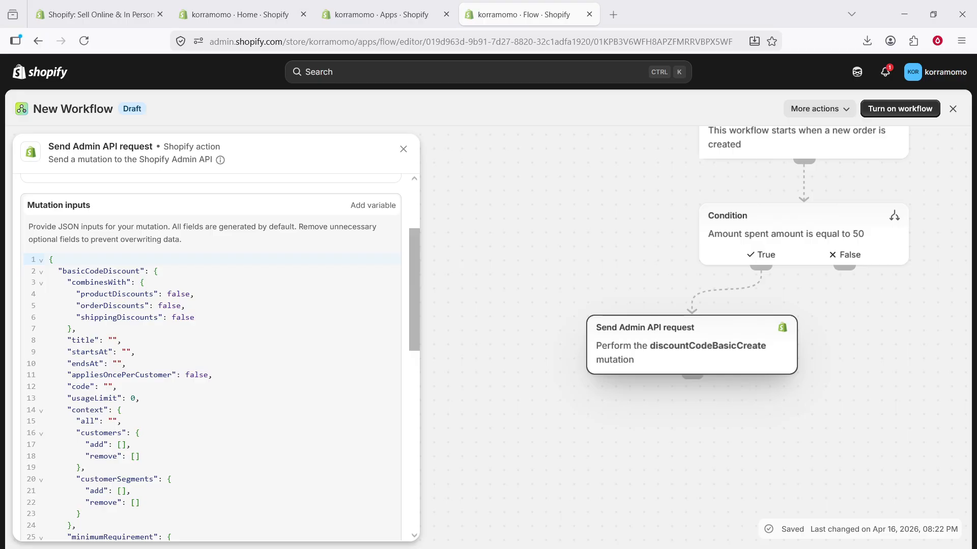
pyautogui.scroll(-8, 121, 427)
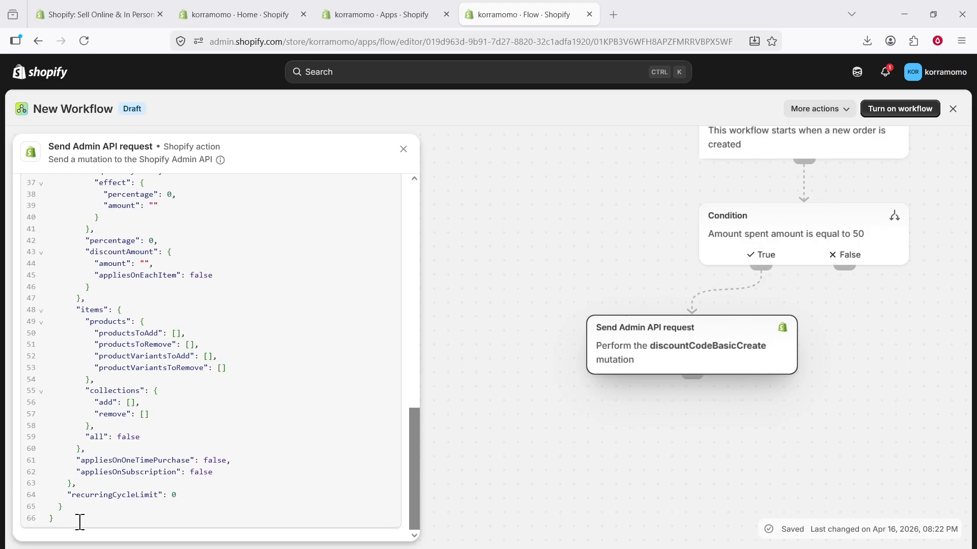
pyautogui.hotkey('ctrl', 'a')
pyautogui.moveTo(71, 137); pyautogui.dragTo(47, 379)
pyautogui.scroll(7, 93, 332)
pyautogui.scroll(8, 59, 305)
pyautogui.press('BackSpace')
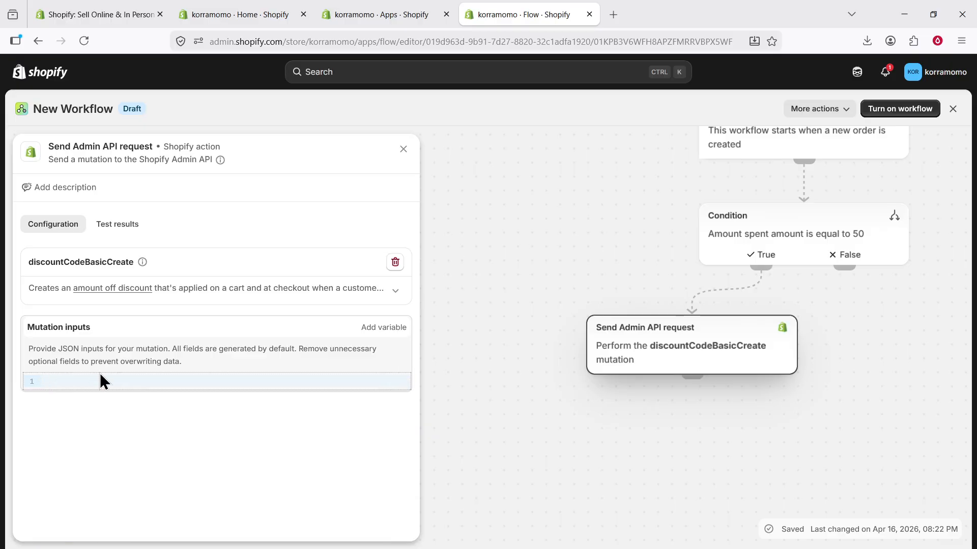
pyautogui.hotkey('ctrl', 'v')
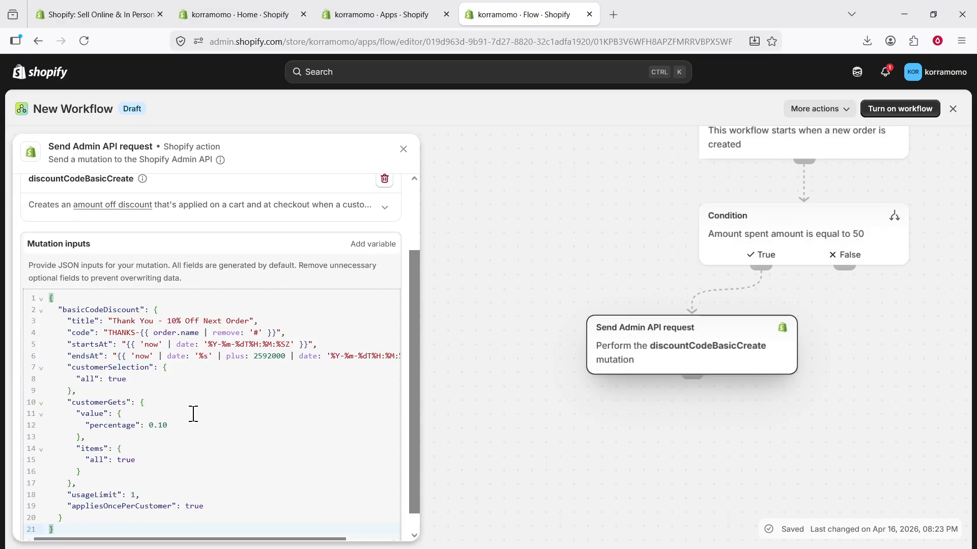
# Re-paste the custom JSON for the one-use 10% 'Thank You - 10% Off Next Order' code.
pyautogui.scroll(-1, 265, 377)
pyautogui.moveTo(417, 416); pyautogui.dragTo(434, 392)
pyautogui.scroll(-1, 354, 434)
pyautogui.scroll(2, 354, 433)
pyautogui.scroll(-10, 349, 427)
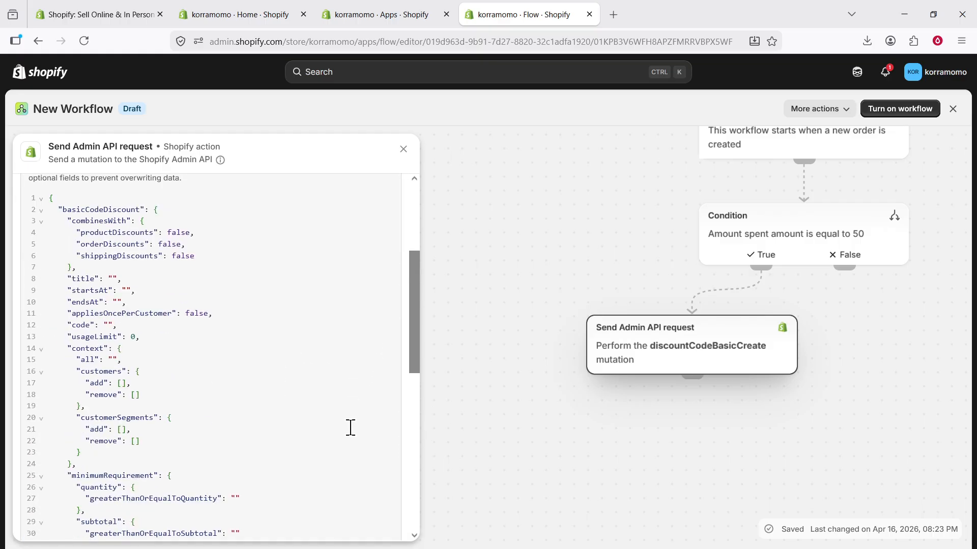
pyautogui.moveTo(107, 496); pyautogui.dragTo(38, 325)
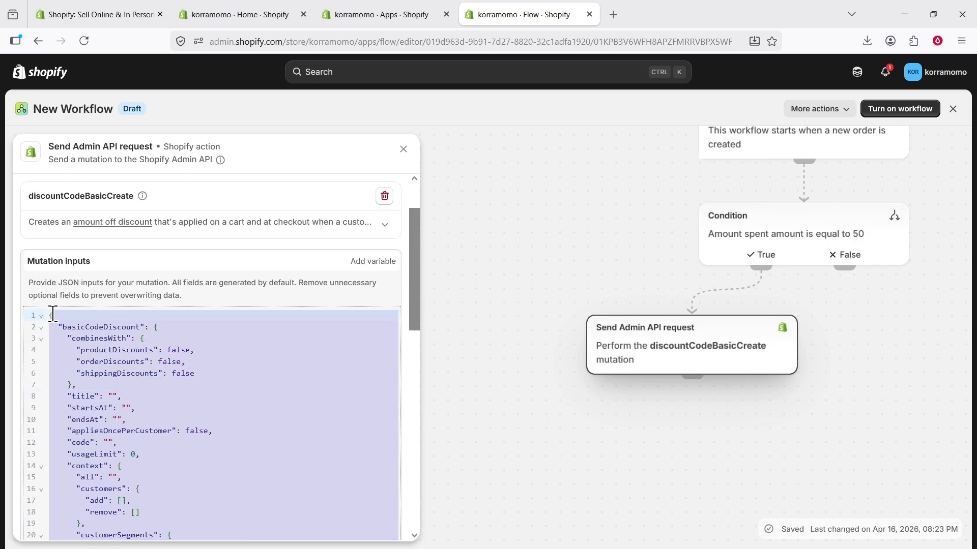
pyautogui.press('BackSpace')
pyautogui.write('{   "basicCodeDiscount": {     "title": "Thank You - 10% Off Next Order",     "code": "THANKS-{{ order.name | remove: \'#\' }}",     "startsAt": "{{ \'now\' | date: \'%Y-%m-%dT%H:%M:%SZ\' }}",     "endsAt": "{{ \'now\' | date: \'%s\' | plus: 2592000 | date: \'%Y-%m-%dT%H:%M:%SZ\' }}",     "customerSelection": {       "all": true     },     "customerGets": {       "value": {         "percentage": 0.10       },       "items": {         "all": true       }     },     "usageLimit": 1,     "appliesOncePerCustomer": true   } }')
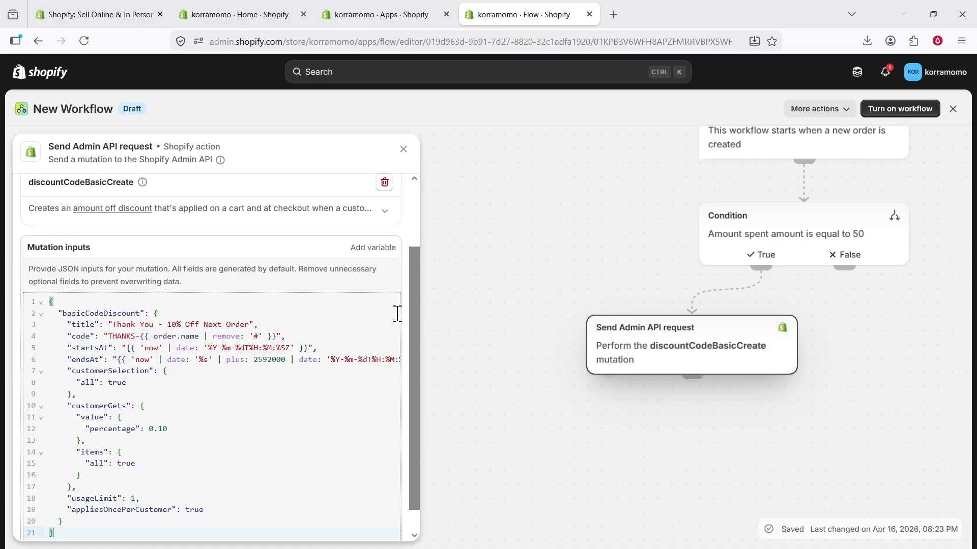
# Close the action settings and rename New Workflow to discountCodeBasicCreate.
pyautogui.moveTo(413, 305); pyautogui.dragTo(412, 285)
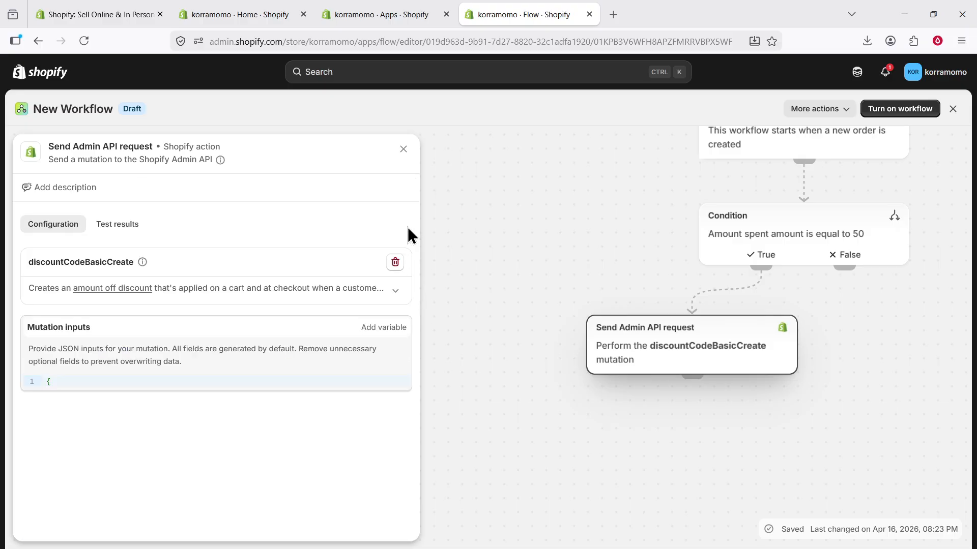
pyautogui.click(404, 151)
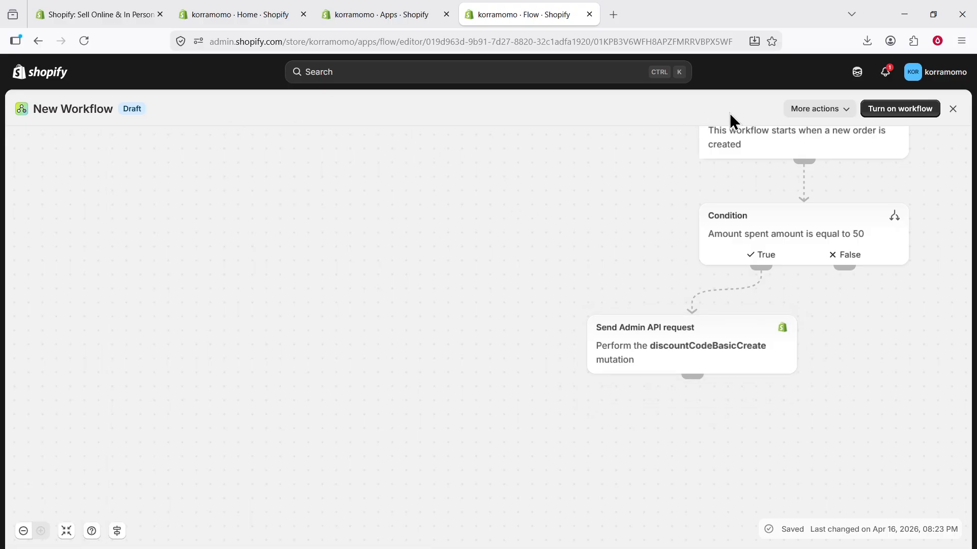
pyautogui.click(792, 111)
pyautogui.click(798, 135)
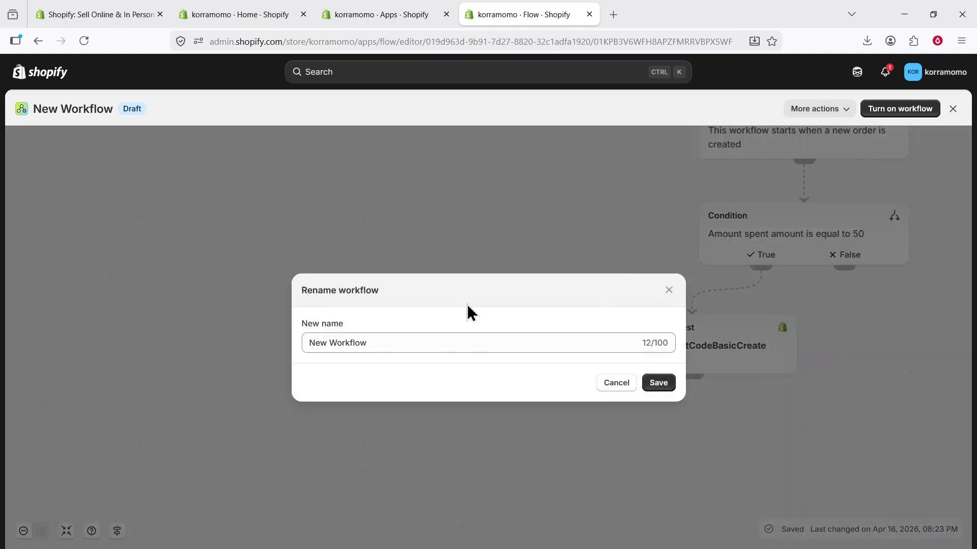
pyautogui.click(445, 342)
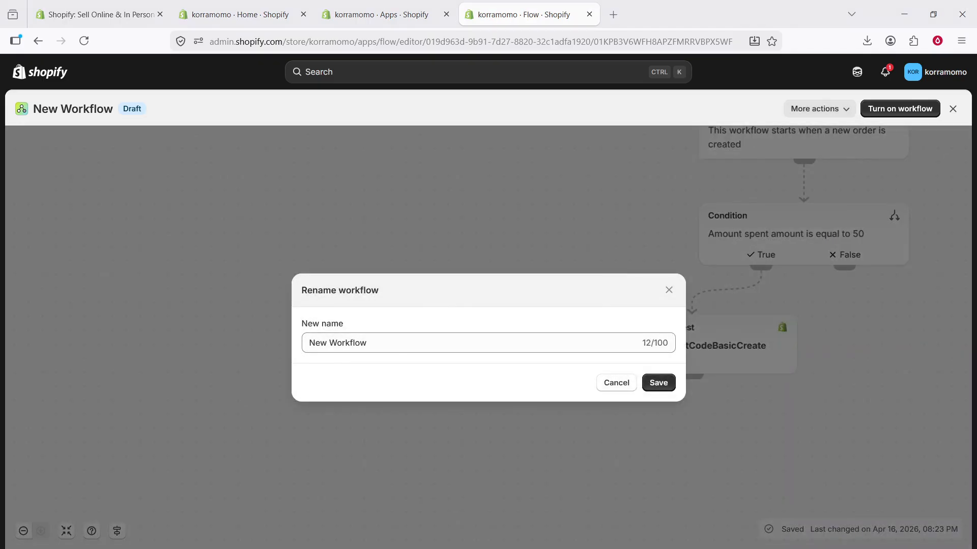
pyautogui.tripleClick(429, 337)
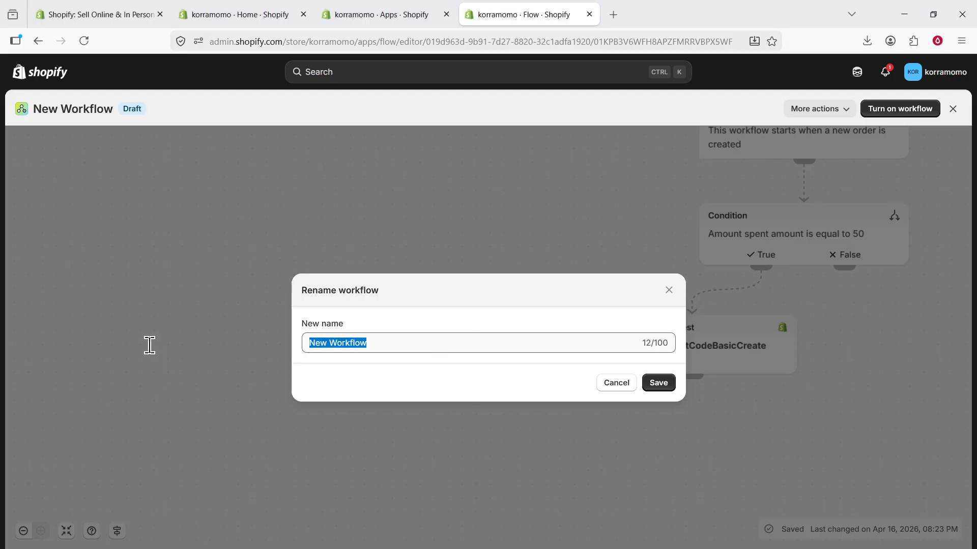
pyautogui.write('discountCodeBasicCreate')
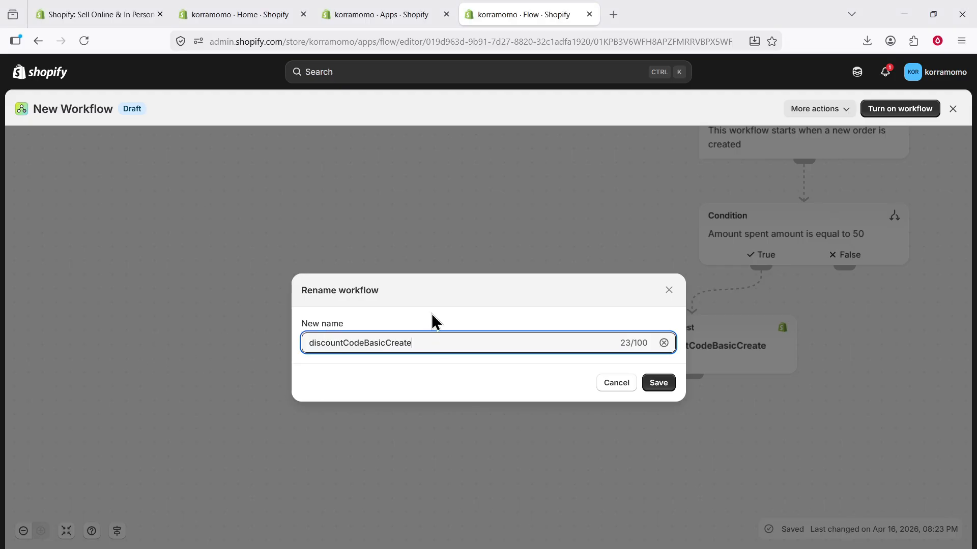
pyautogui.click(658, 382)
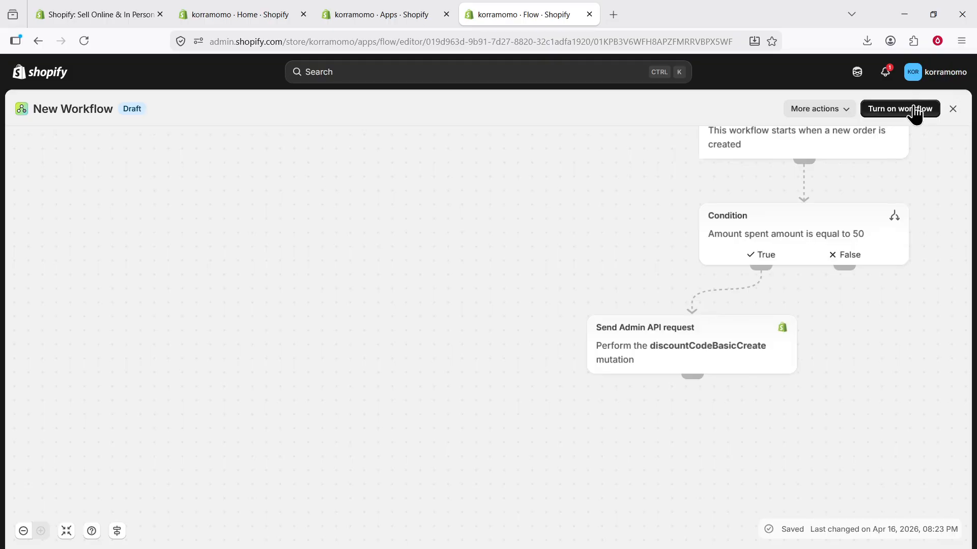
# Turn on the discountCodeBasicCreate workflow and confirm its activation.
pyautogui.click(915, 113)
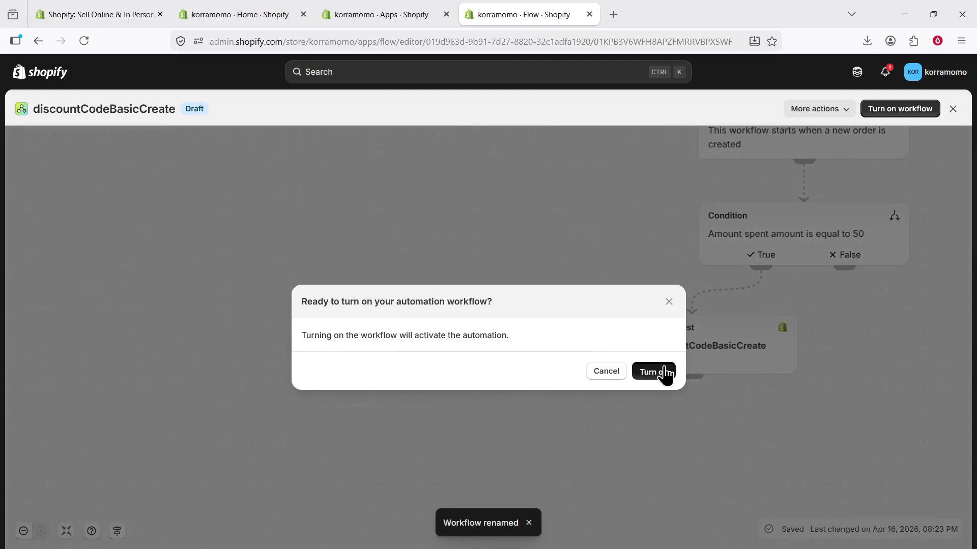
pyautogui.click(663, 370)
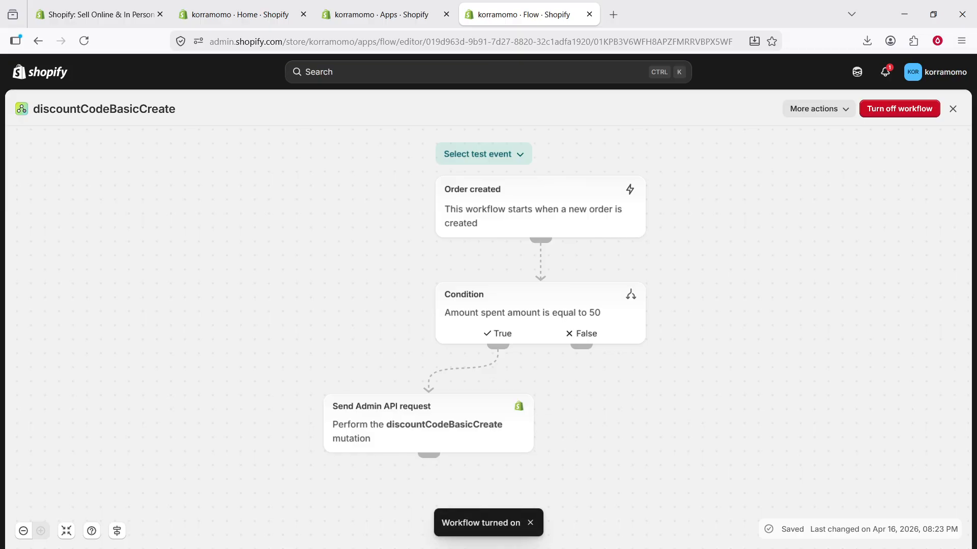
# Open the storefront from admin Home, add the Classic Leather Backpack, and view the cart.
pyautogui.click(389, 14)
pyautogui.click(54, 76)
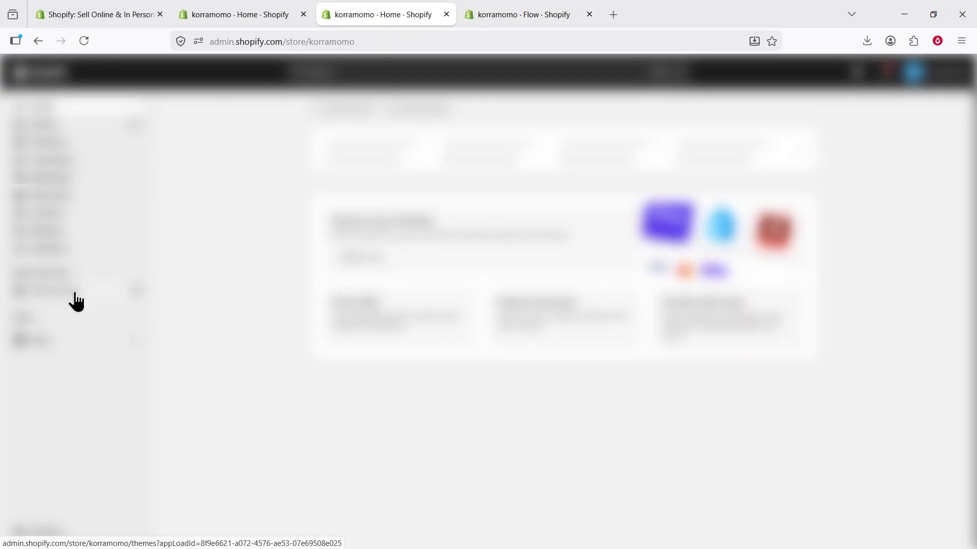
pyautogui.click(135, 290)
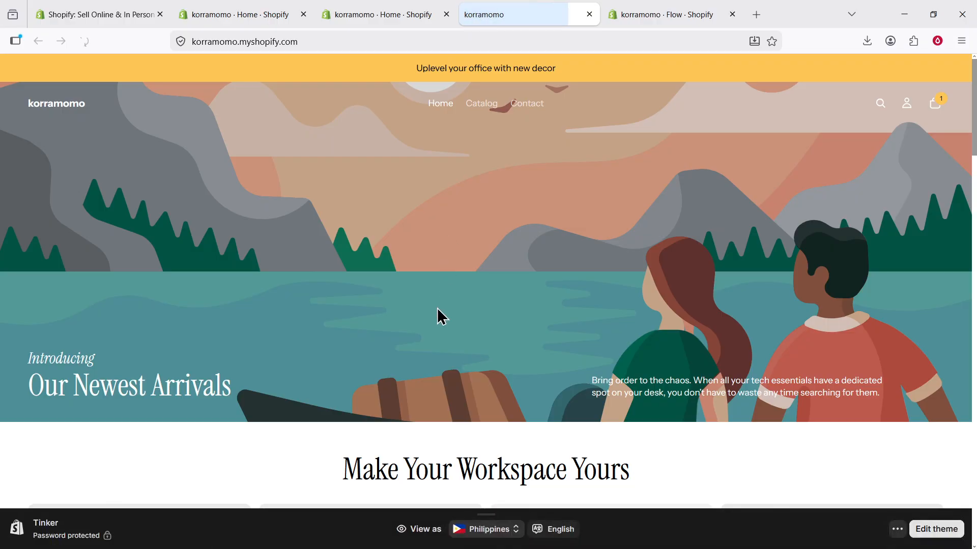
pyautogui.scroll(-7, 437, 318)
pyautogui.click(567, 268)
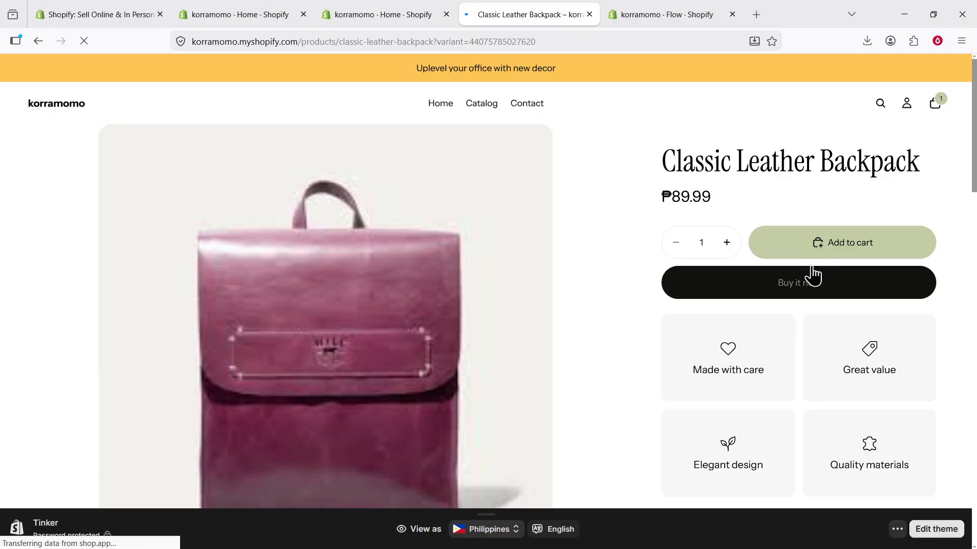
pyautogui.click(840, 245)
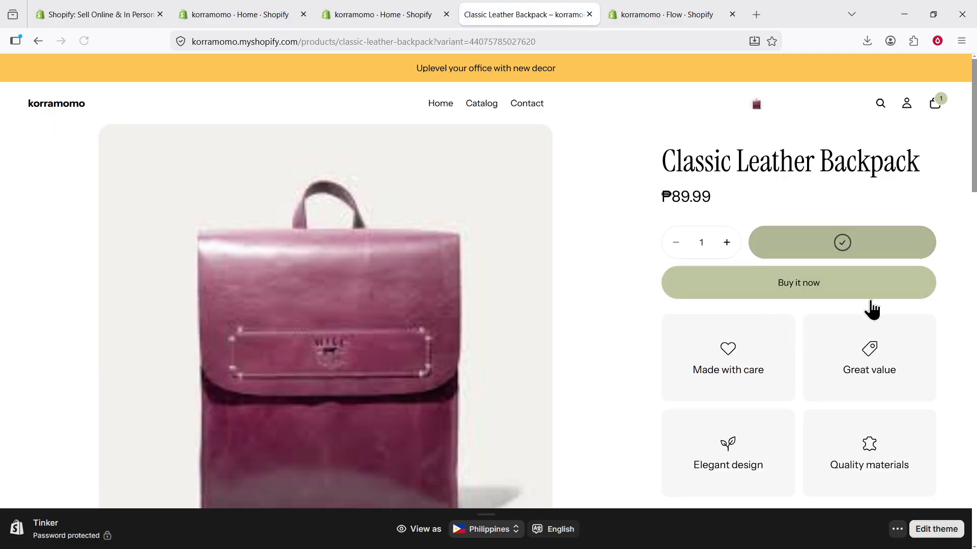
pyautogui.click(931, 110)
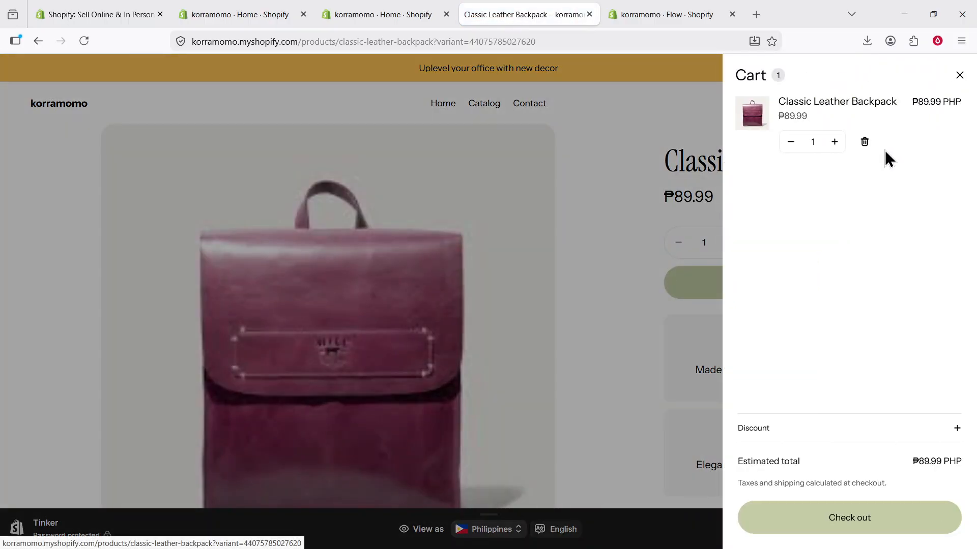
# Start checkout and enter a test card number, expiry date and security code.
pyautogui.click(856, 528)
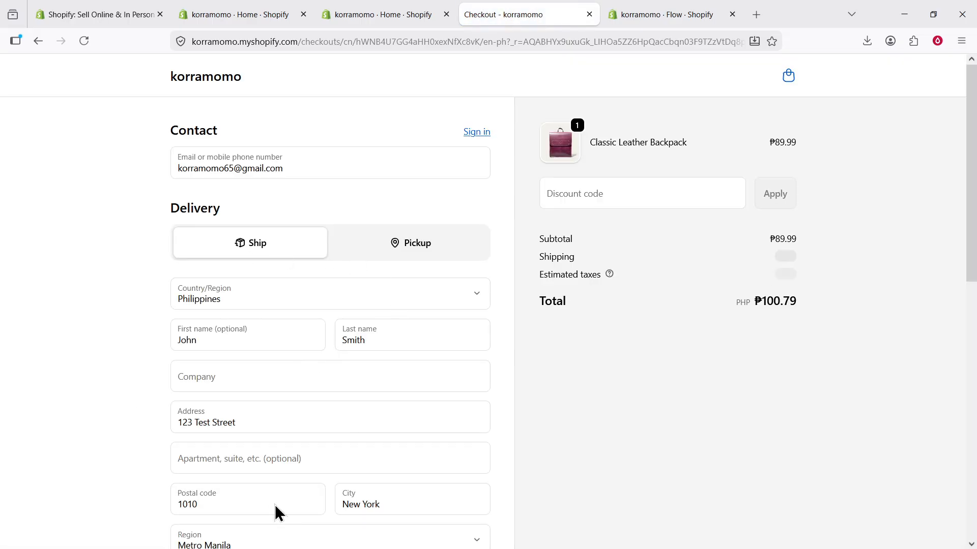
pyautogui.scroll(-9, 374, 473)
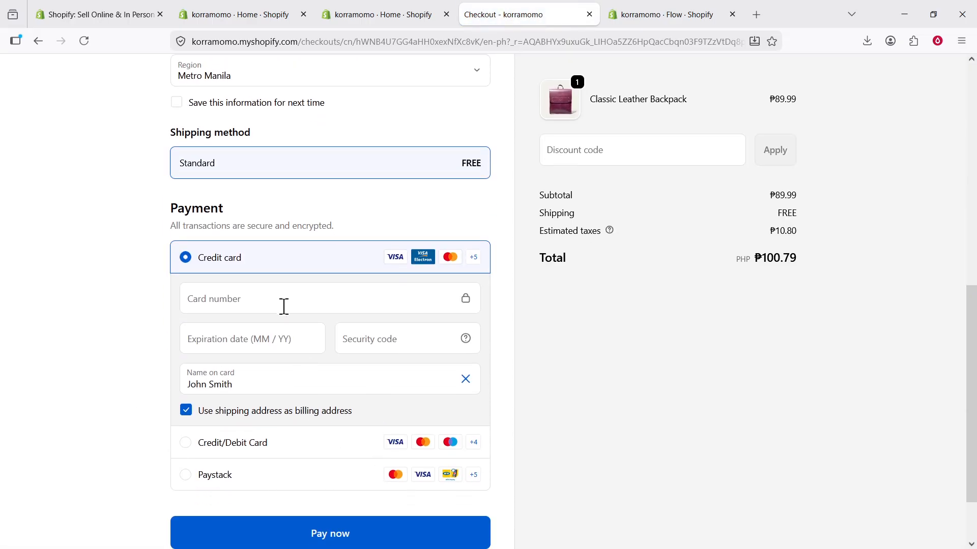
pyautogui.click(283, 306)
pyautogui.write('2323 2323 2323 2323')
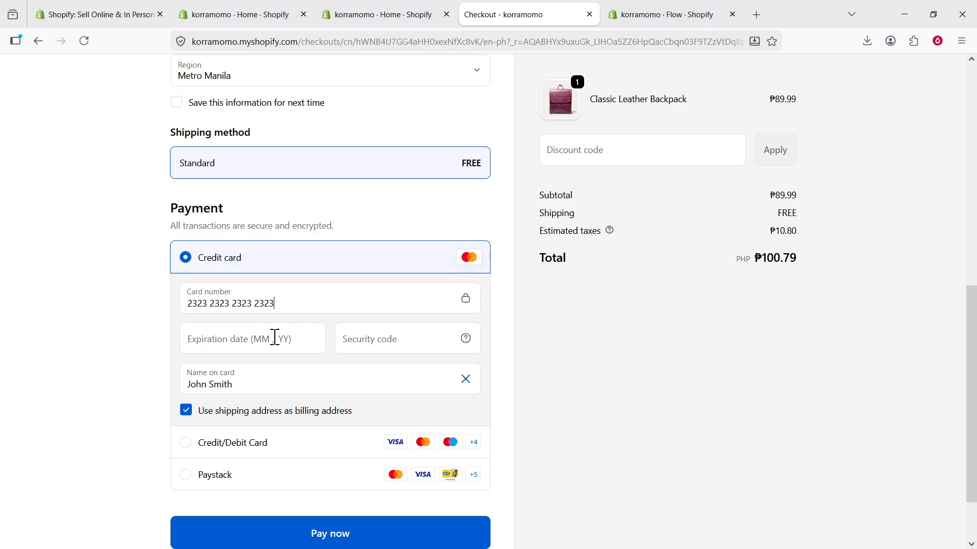
pyautogui.click(275, 337)
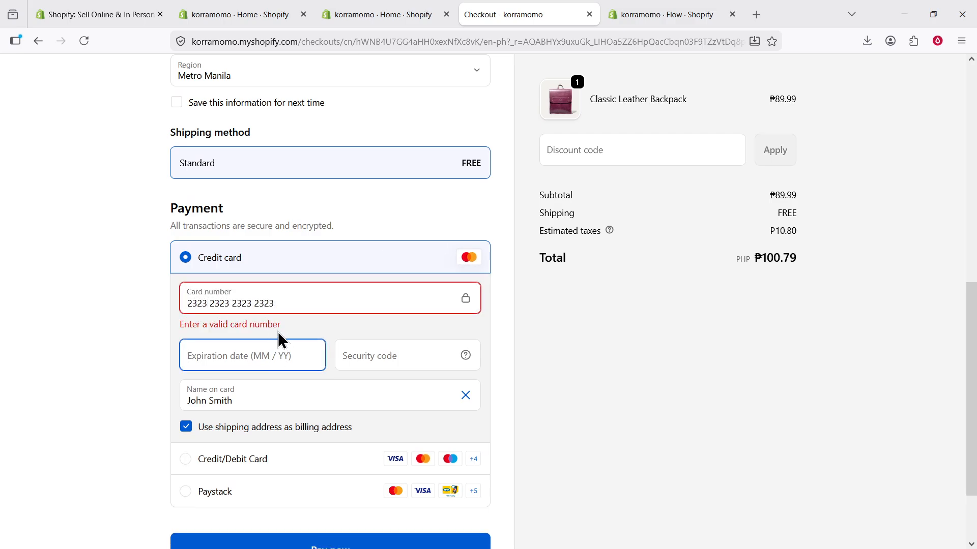
pyautogui.hotkey('shift', 'Tab')
pyautogui.write('4242 4242')
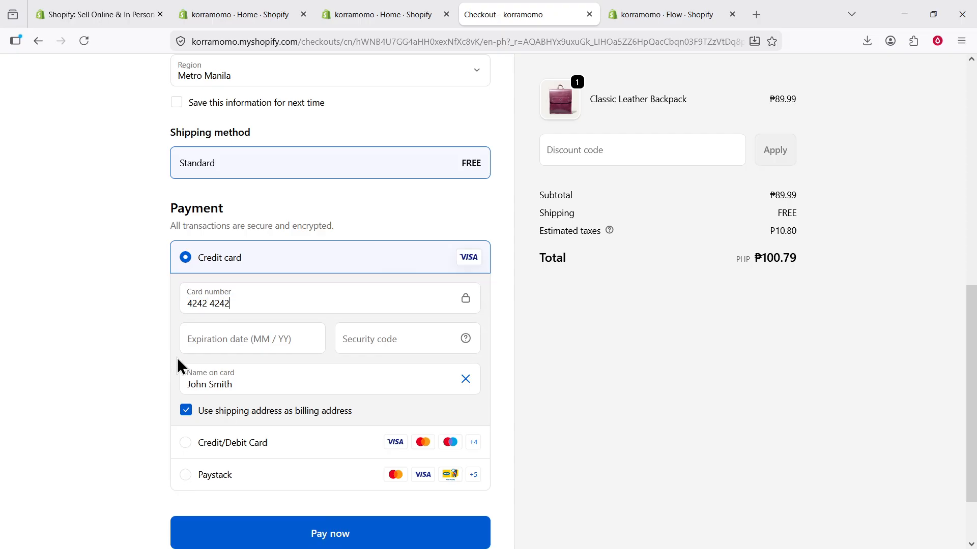
pyautogui.write(' 4242 4242 242')
pyautogui.click(275, 348)
pyautogui.write('02 / 22')
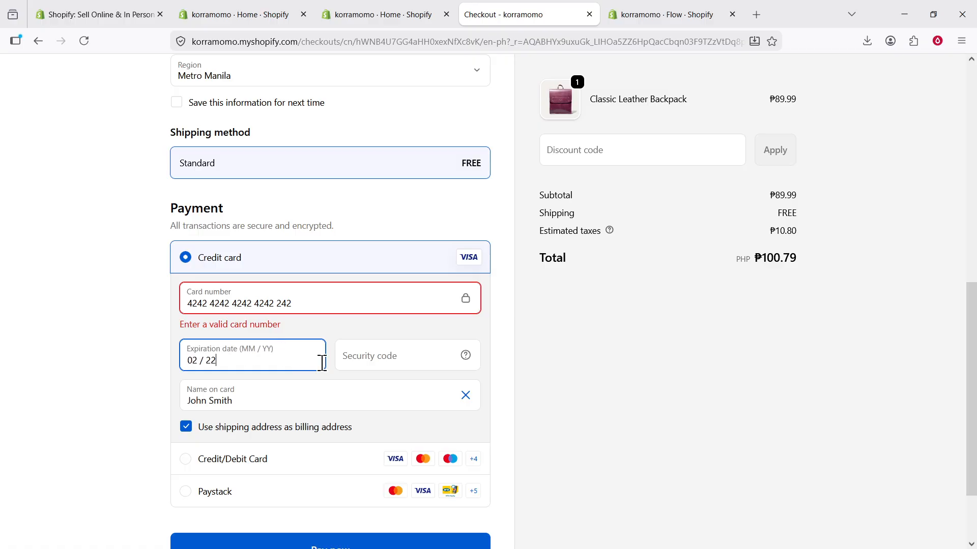
pyautogui.click(366, 359)
pyautogui.write('222')
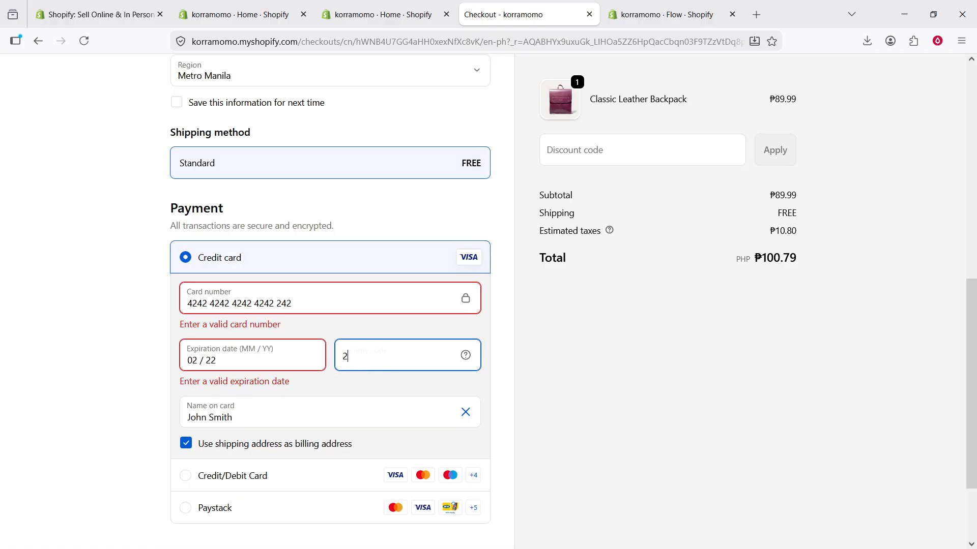
# Fix the card details by deleting the extra digits at the card number's end.
pyautogui.click(251, 347)
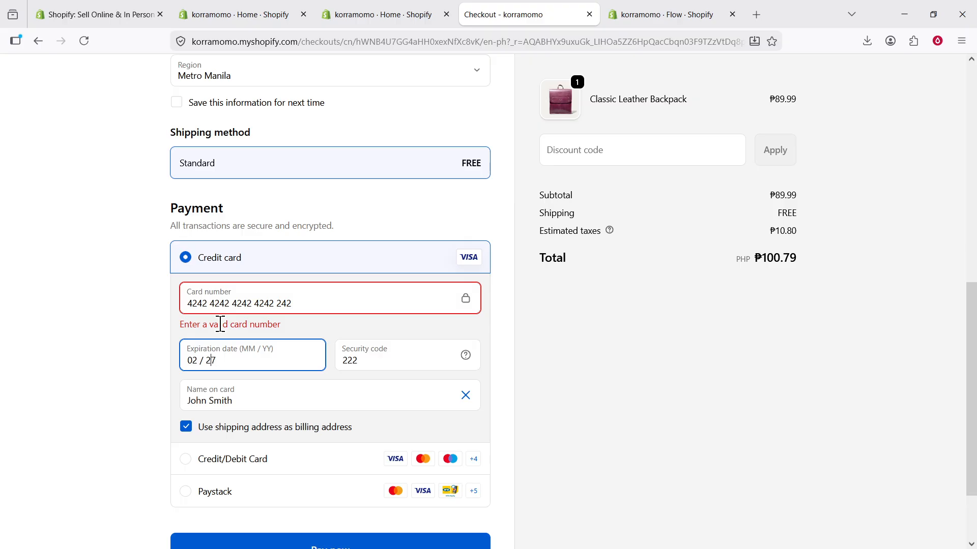
pyautogui.click(266, 319)
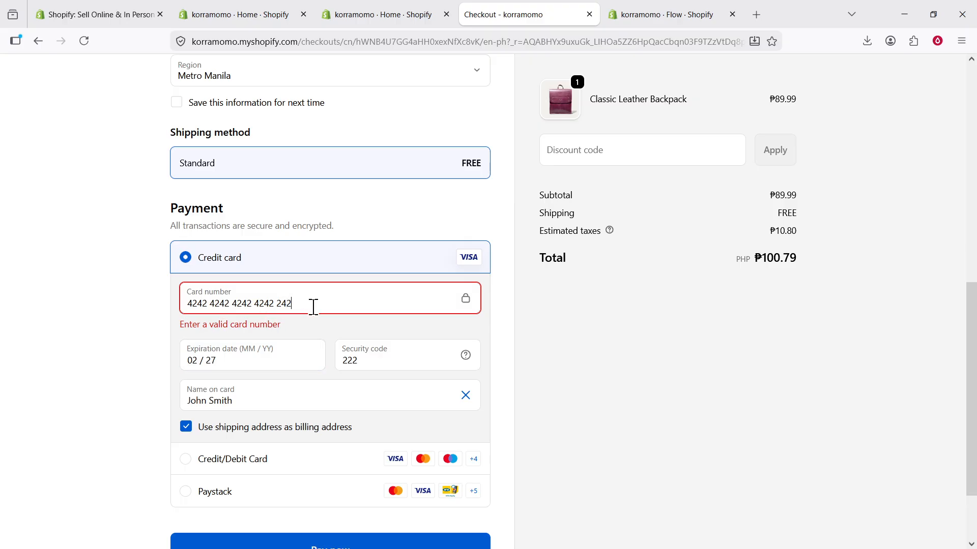
pyautogui.moveTo(312, 306); pyautogui.dragTo(56, 331)
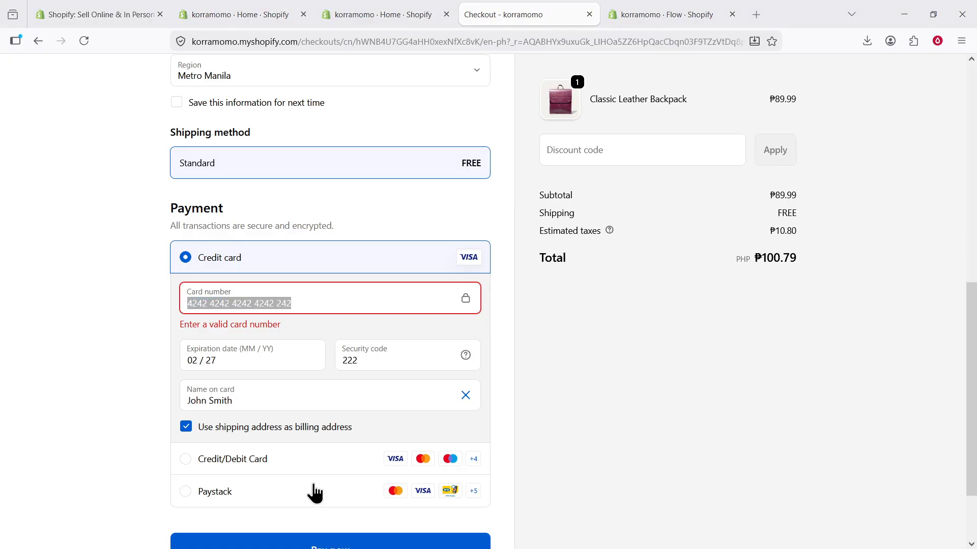
pyautogui.doubleClick(279, 301)
pyautogui.press('BackSpace')
pyautogui.click(552, 437)
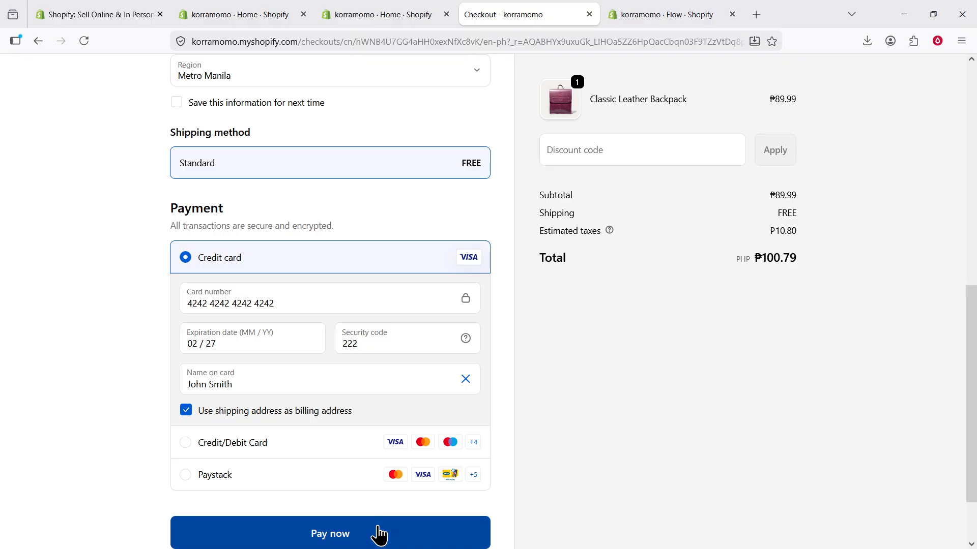
# Enter 'same' as the required company name and place the order for ₱100.79 PHP.
pyautogui.click(379, 534)
pyautogui.scroll(5, 403, 329)
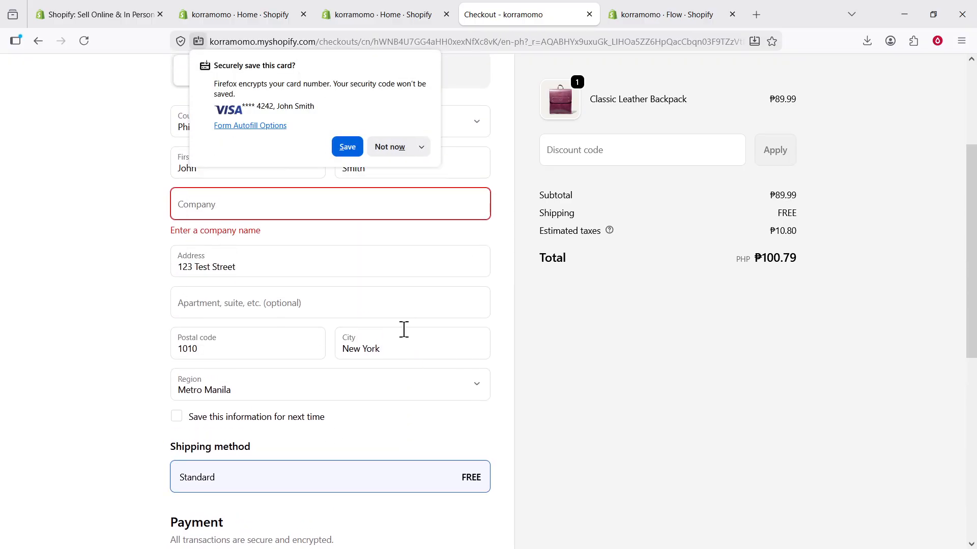
pyautogui.click(314, 350)
pyautogui.write('same')
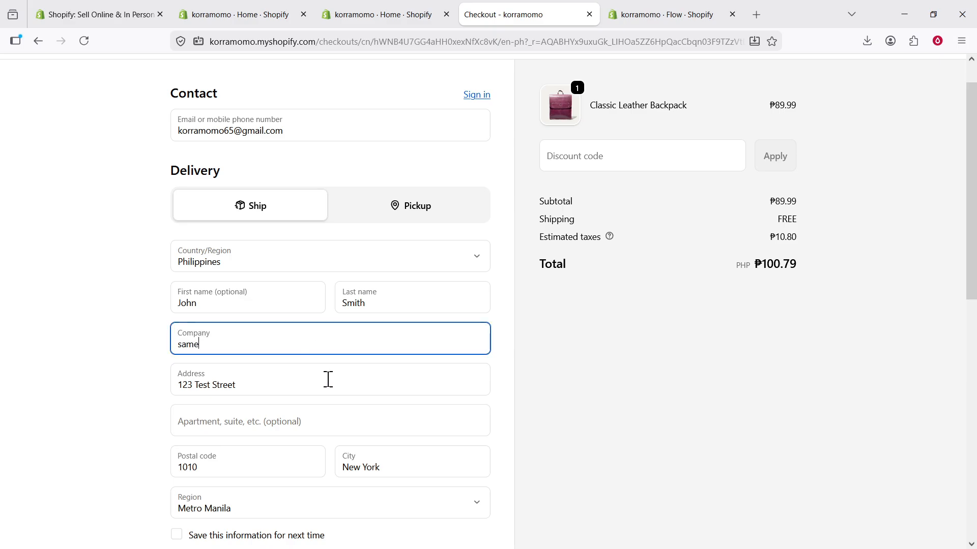
pyautogui.scroll(-4, 331, 391)
pyautogui.scroll(-5, 334, 399)
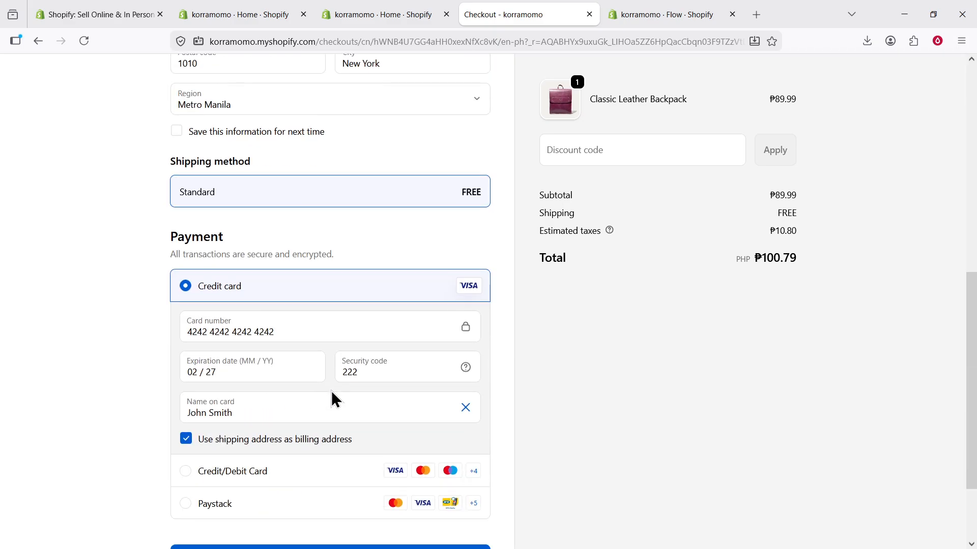
pyautogui.click(362, 501)
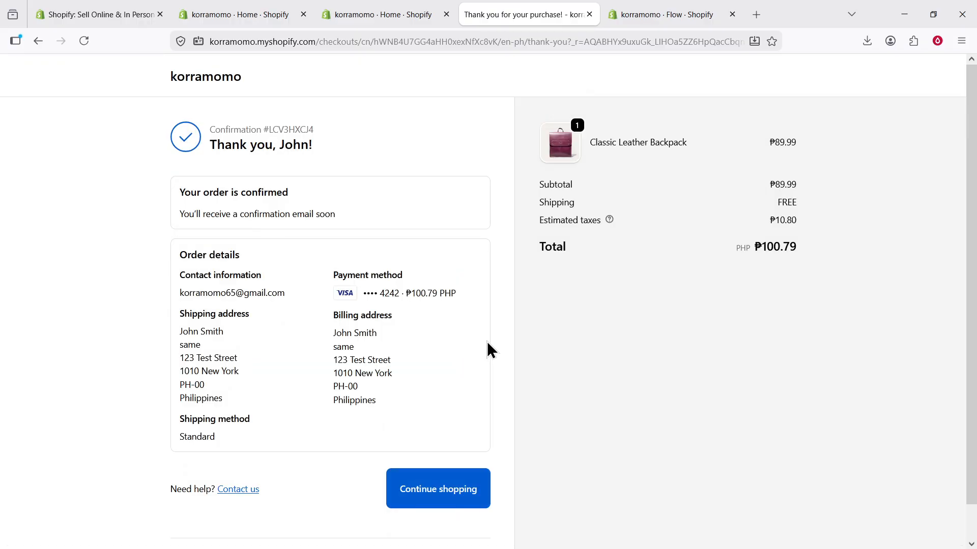
pyautogui.scroll(-1, 487, 344)
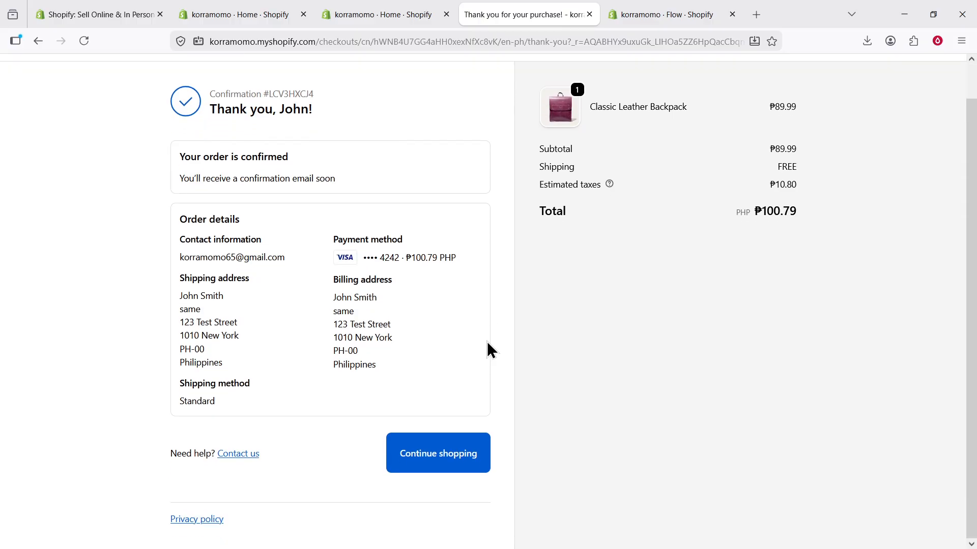